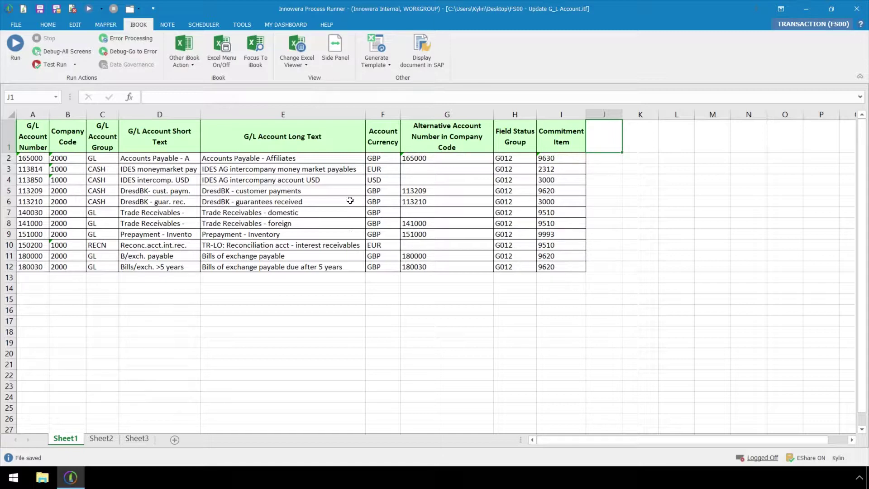
Run the iBook, logging on to DAL_ECC6_51 with the SAP user and password, then scroll back to column A
{"action": "left_click", "coordinate": [15, 46]}
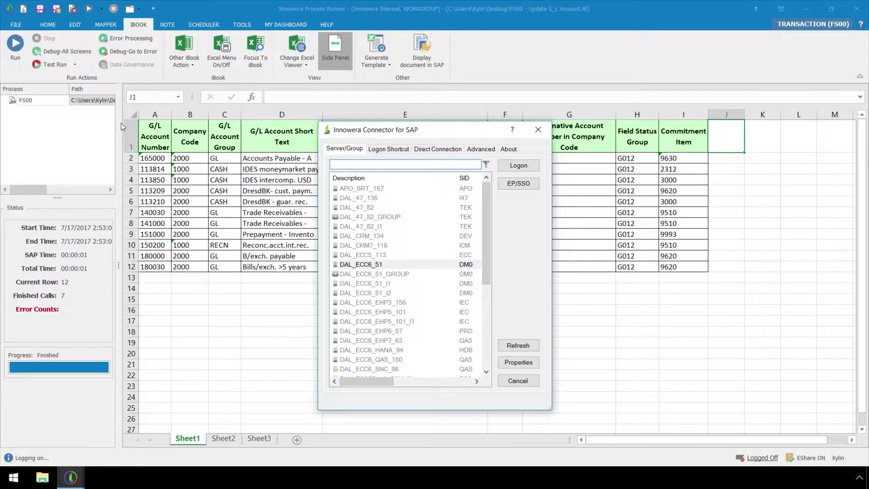
{"action": "double_click", "coordinate": [395, 265]}
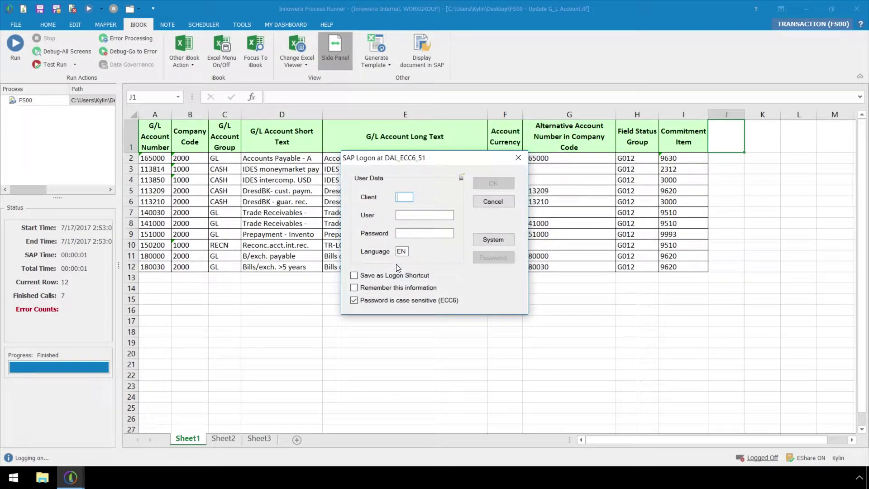
{"action": "key", "text": "Tab"}
{"action": "type", "text": "SAPUSER1"}
{"action": "key", "text": "Tab"}
{"action": "type", "text": "******"}
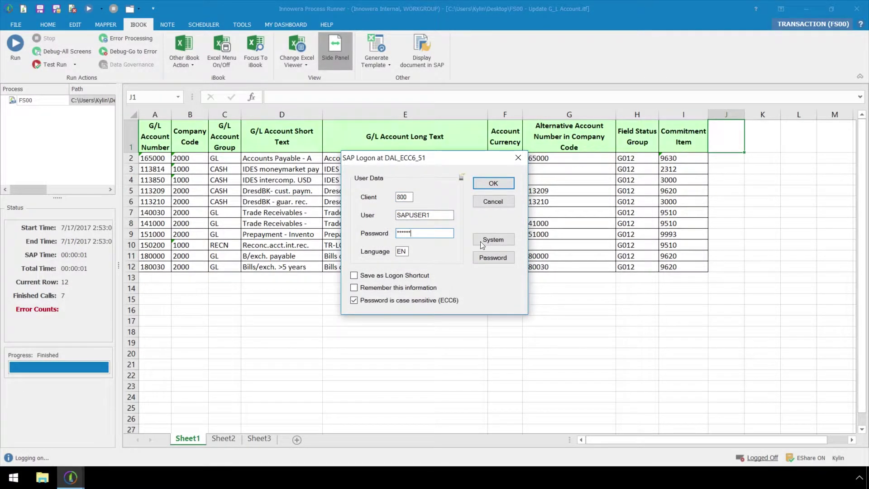
{"action": "left_click", "coordinate": [499, 181]}
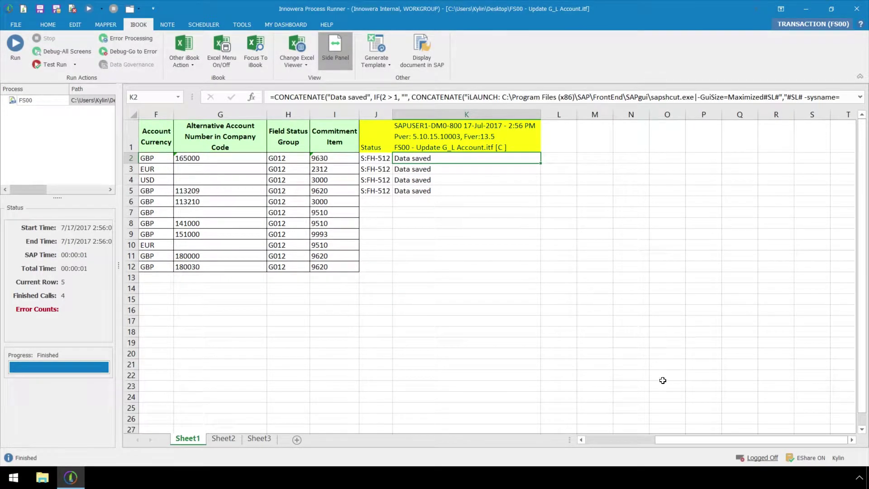
{"action": "left_click_drag", "start_coordinate": [686, 439], "coordinate": [598, 444]}
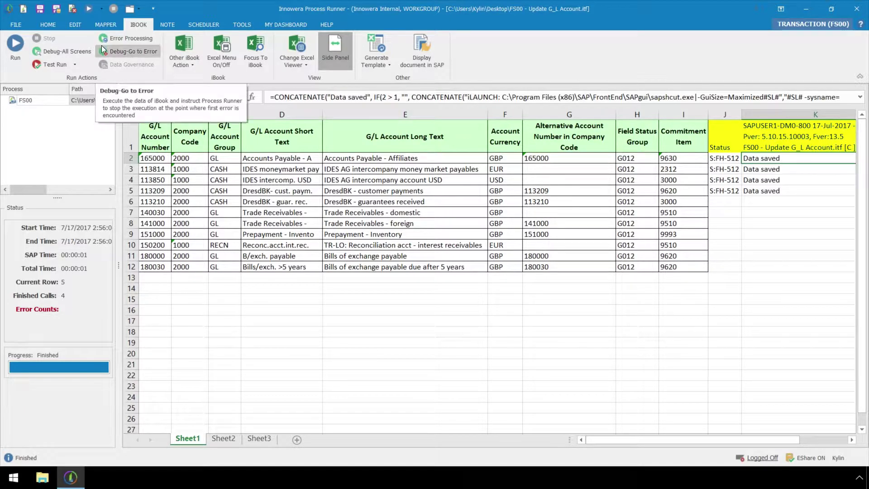
In the Message settings' Message Text tab, tick 'Transform SAP messages as per following settings'
{"action": "left_click", "coordinate": [50, 27]}
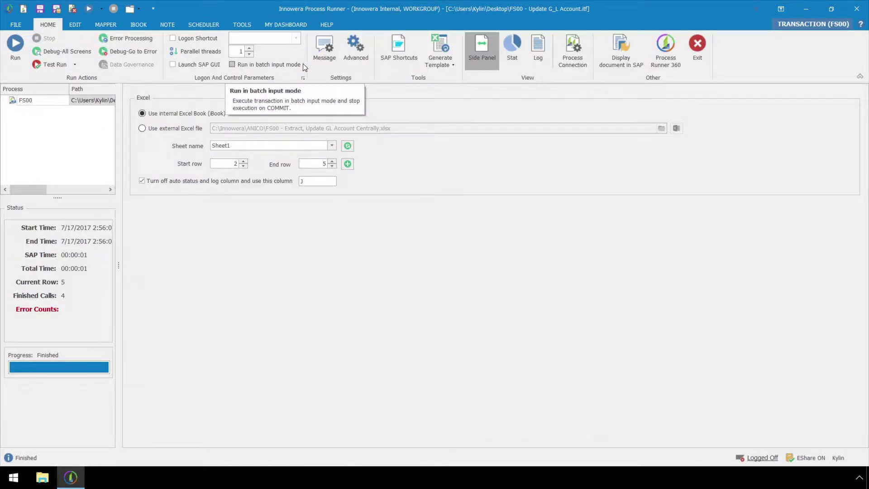
{"action": "left_click", "coordinate": [314, 62]}
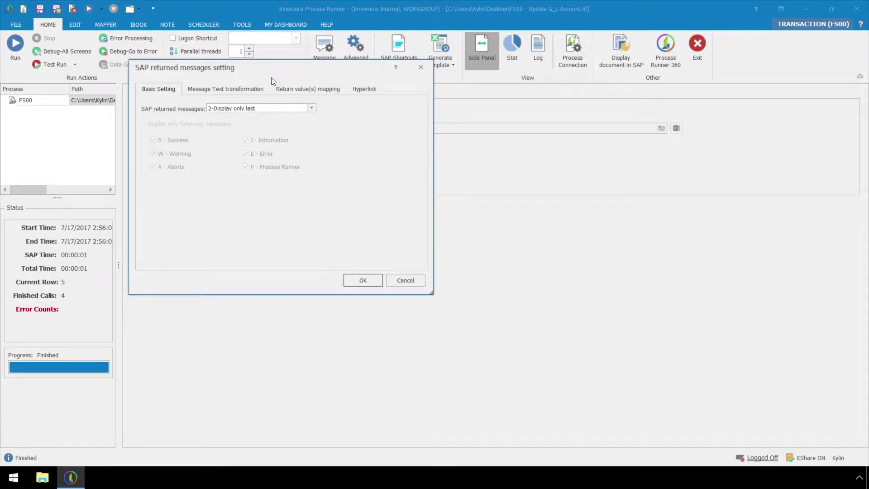
{"action": "left_click", "coordinate": [256, 89]}
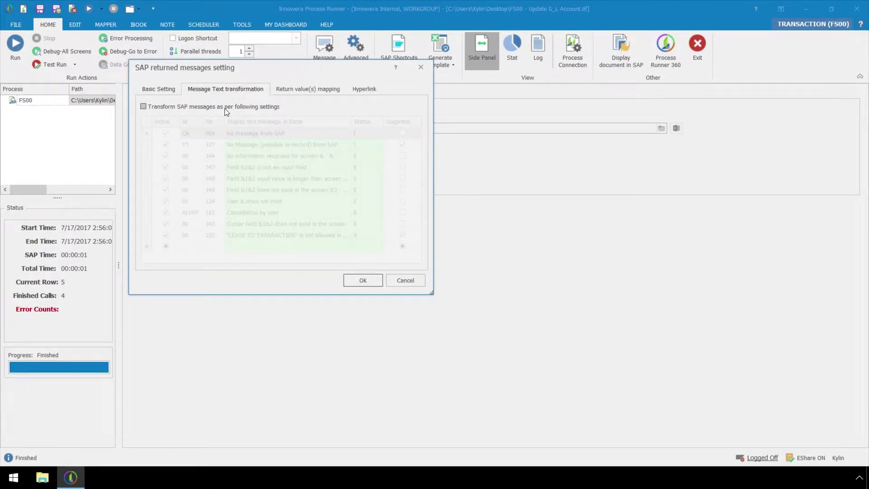
{"action": "left_click", "coordinate": [147, 108]}
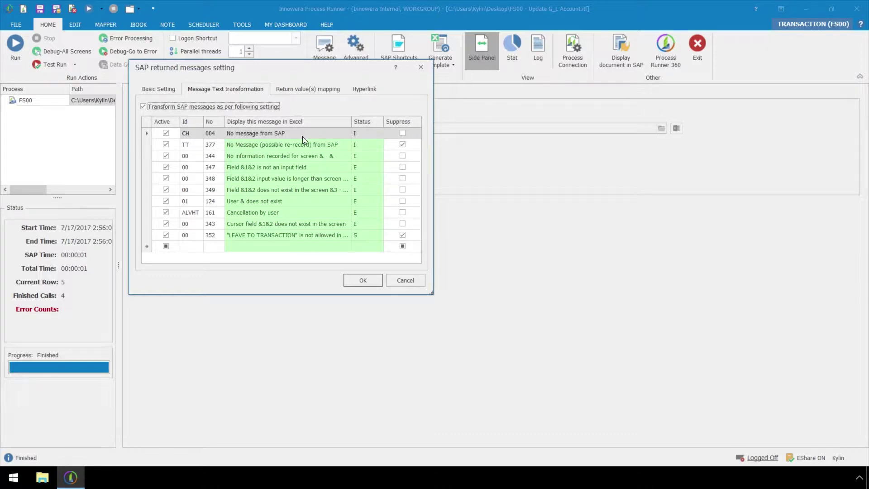
{"action": "left_click_drag", "start_coordinate": [302, 136], "coordinate": [227, 136]}
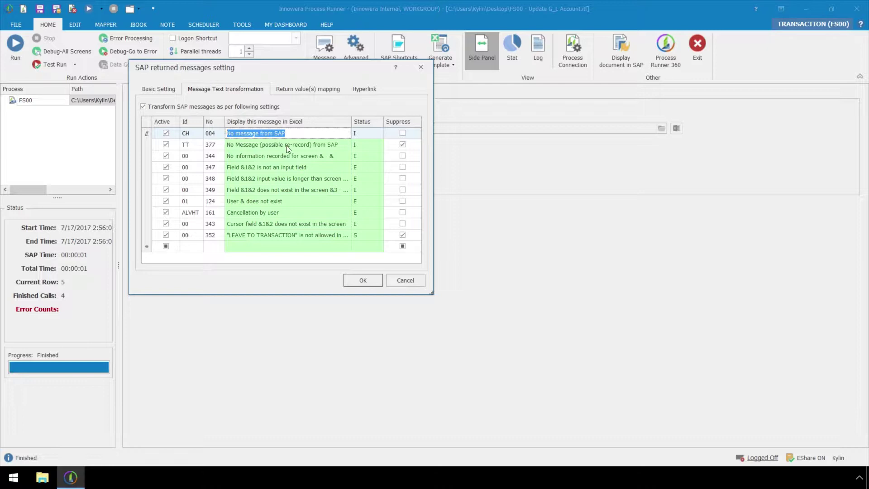
{"action": "type", "text": "New Messa"}
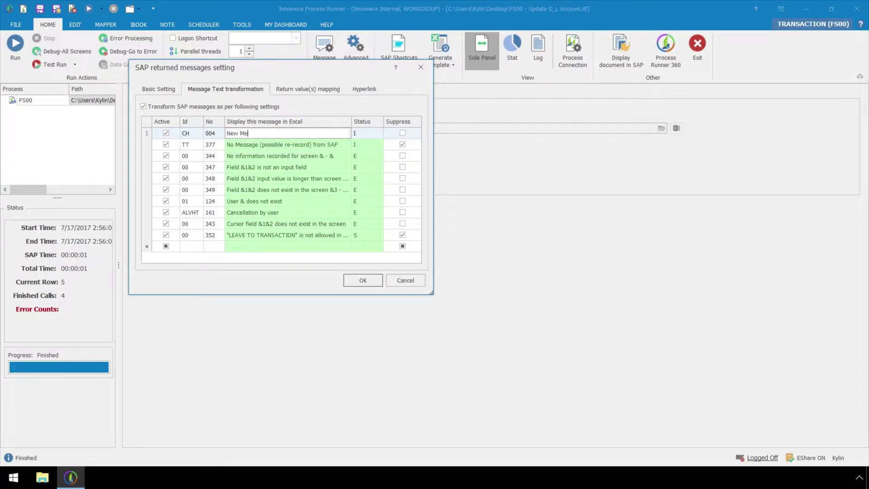
{"action": "type", "text": "ge"}
{"action": "key", "text": "ctrl+z"}
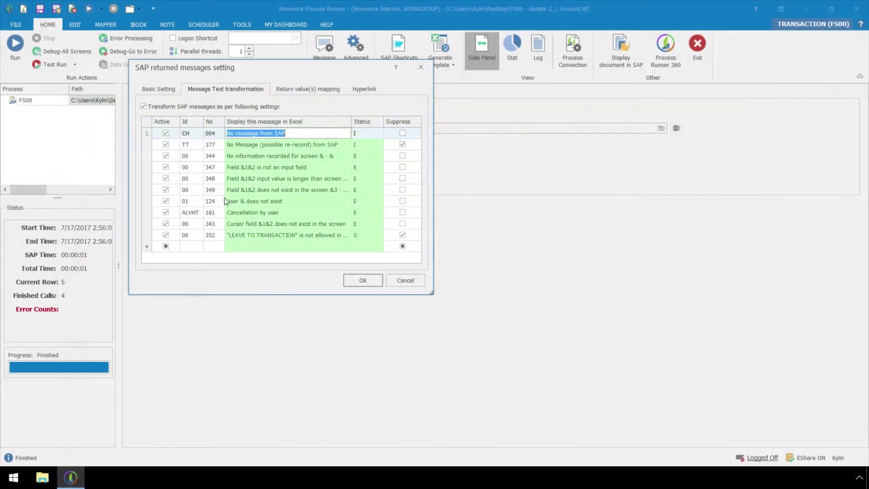
Add rule Id FH, No 512, Status S showing 'G/L Account uploaded successfully', then confirm with OK
{"action": "left_click", "coordinate": [195, 246]}
{"action": "type", "text": "FH"}
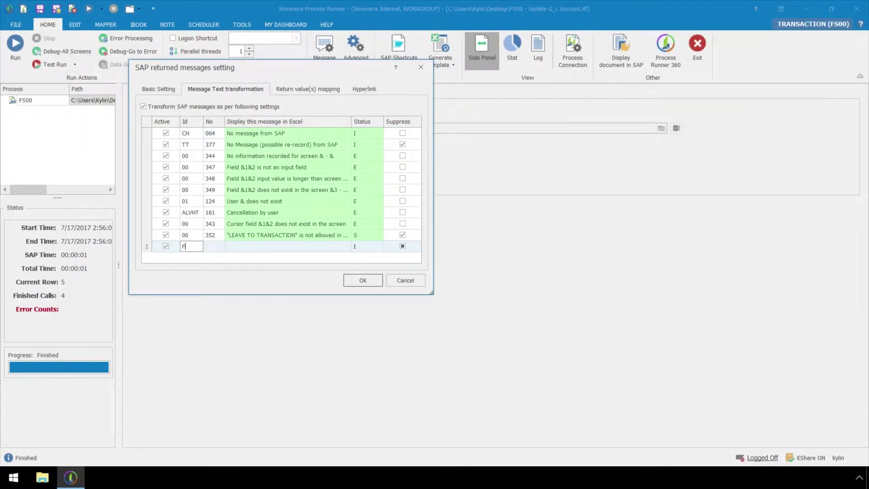
{"action": "left_click", "coordinate": [217, 245]}
{"action": "type", "text": "512"}
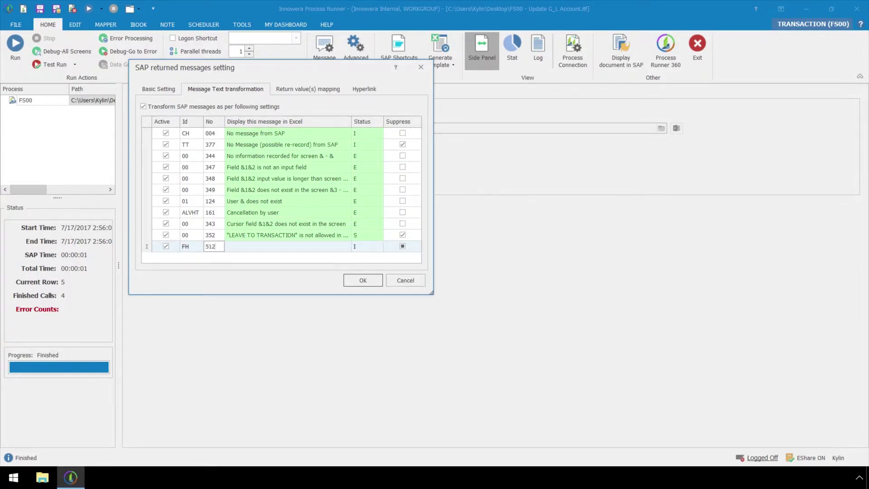
{"action": "left_click", "coordinate": [360, 247]}
{"action": "type", "text": "S"}
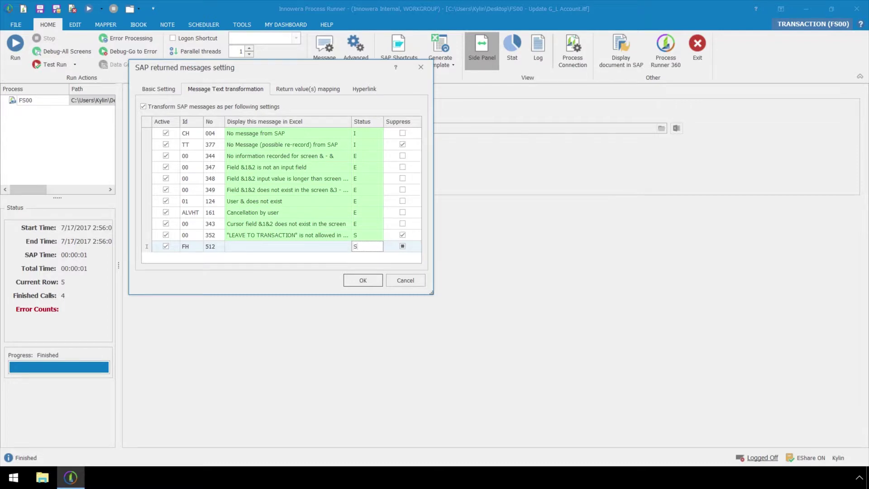
{"action": "left_click", "coordinate": [317, 248]}
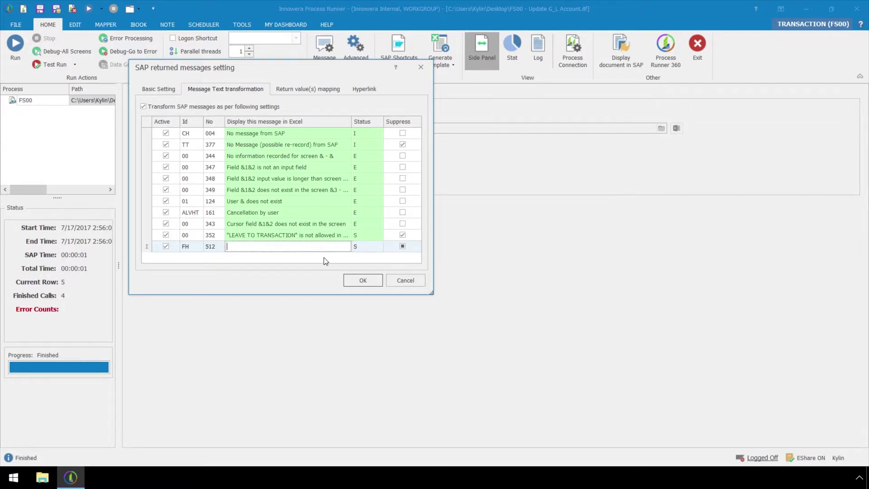
{"action": "type", "text": "G/L Account uploaded successfully"}
{"action": "left_click", "coordinate": [346, 278]}
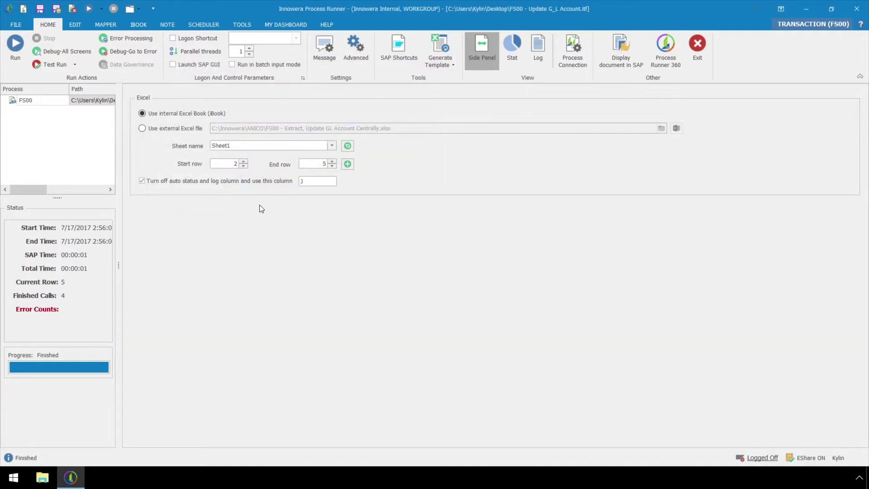
Set rows 6 to 12 and run, logging on with client 800 and the SAP user and password
{"action": "double_click", "coordinate": [242, 163]}
{"action": "type", "text": "6"}
{"action": "type", "text": "12"}
{"action": "left_click", "coordinate": [21, 57]}
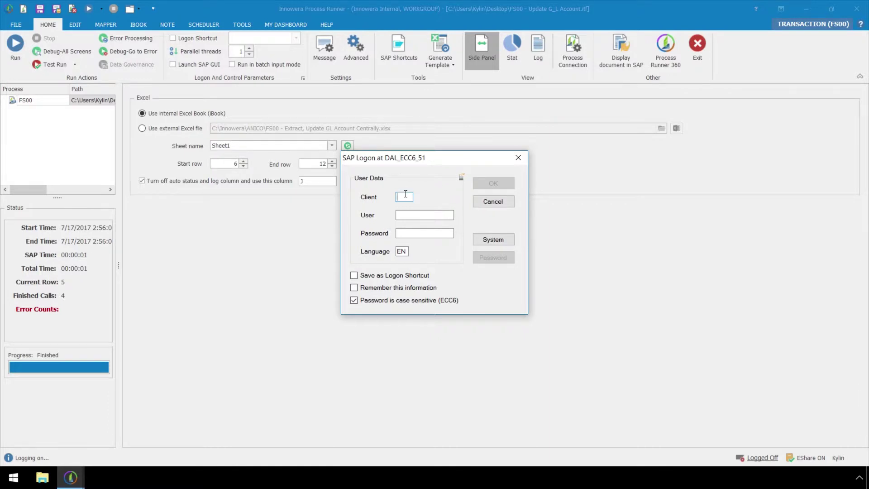
{"action": "type", "text": "800"}
{"action": "key", "text": "Tab"}
{"action": "type", "text": "SAPUSER1"}
{"action": "key", "text": "Tab"}
{"action": "type", "text": "******"}
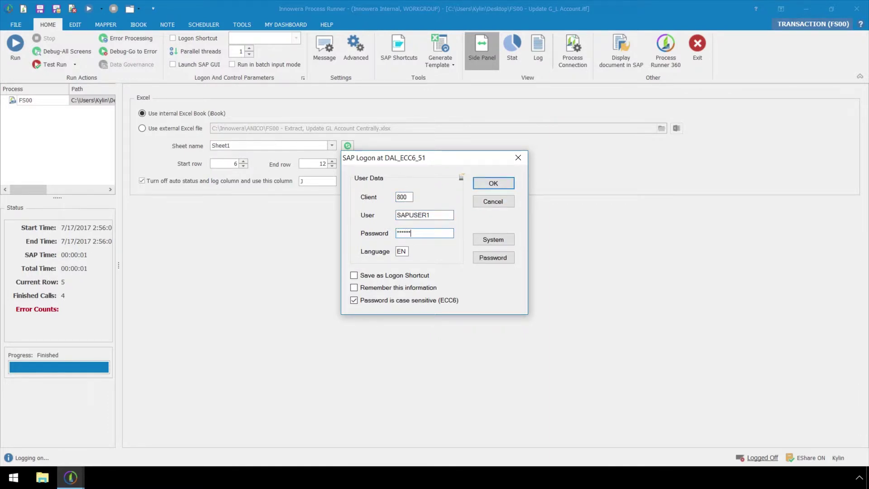
{"action": "left_click", "coordinate": [484, 184]}
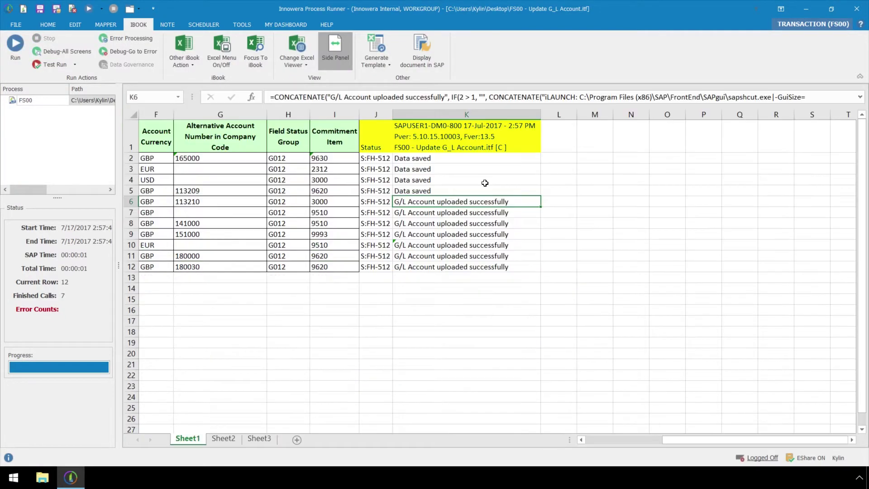
{"action": "left_click_drag", "start_coordinate": [713, 441], "coordinate": [663, 451]}
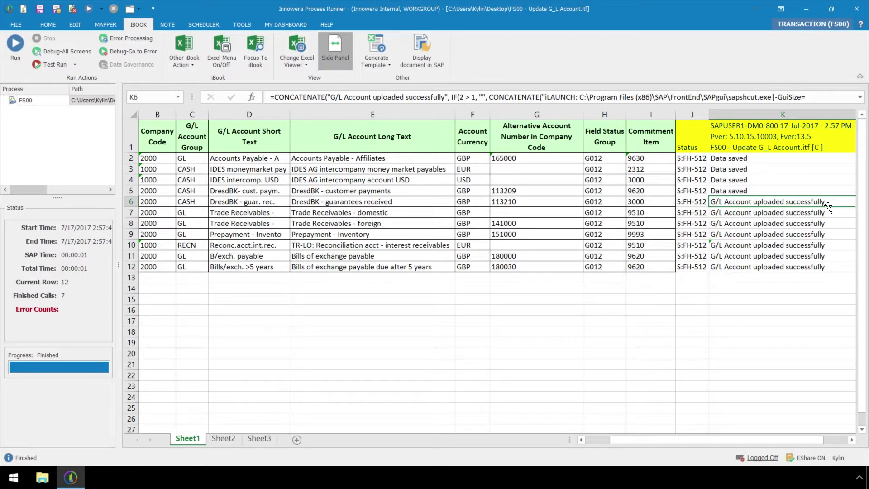
Open Options from the TOOLS ribbon tab
{"action": "left_click", "coordinate": [247, 26]}
{"action": "left_click", "coordinate": [14, 51]}
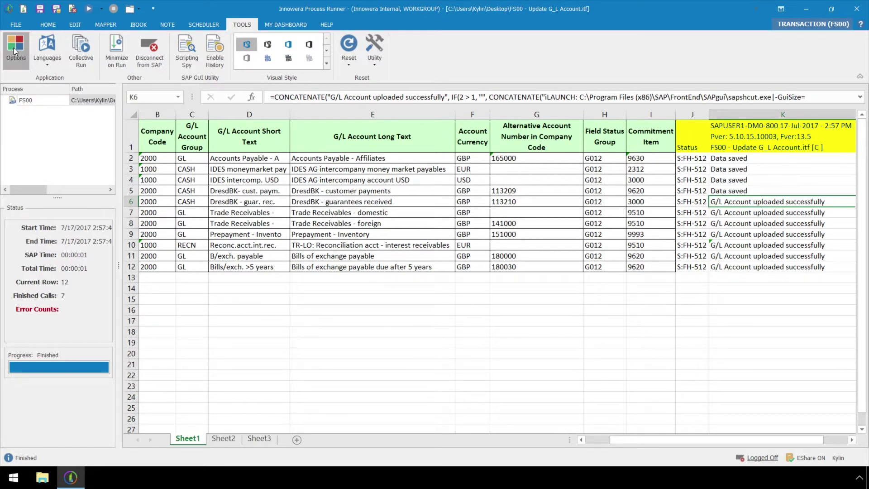